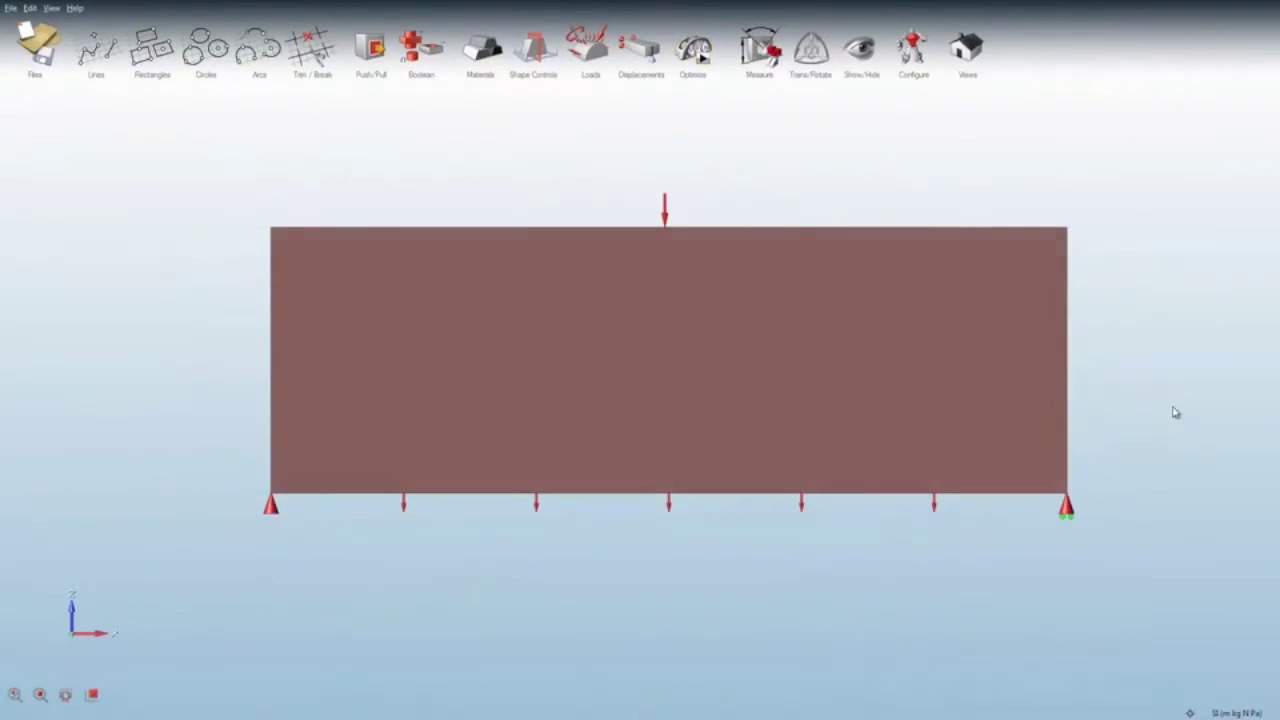
Step: Open the optimization results for the loaded and supported rectangular beam
{"action": "left_click", "coordinate": [707, 74]}
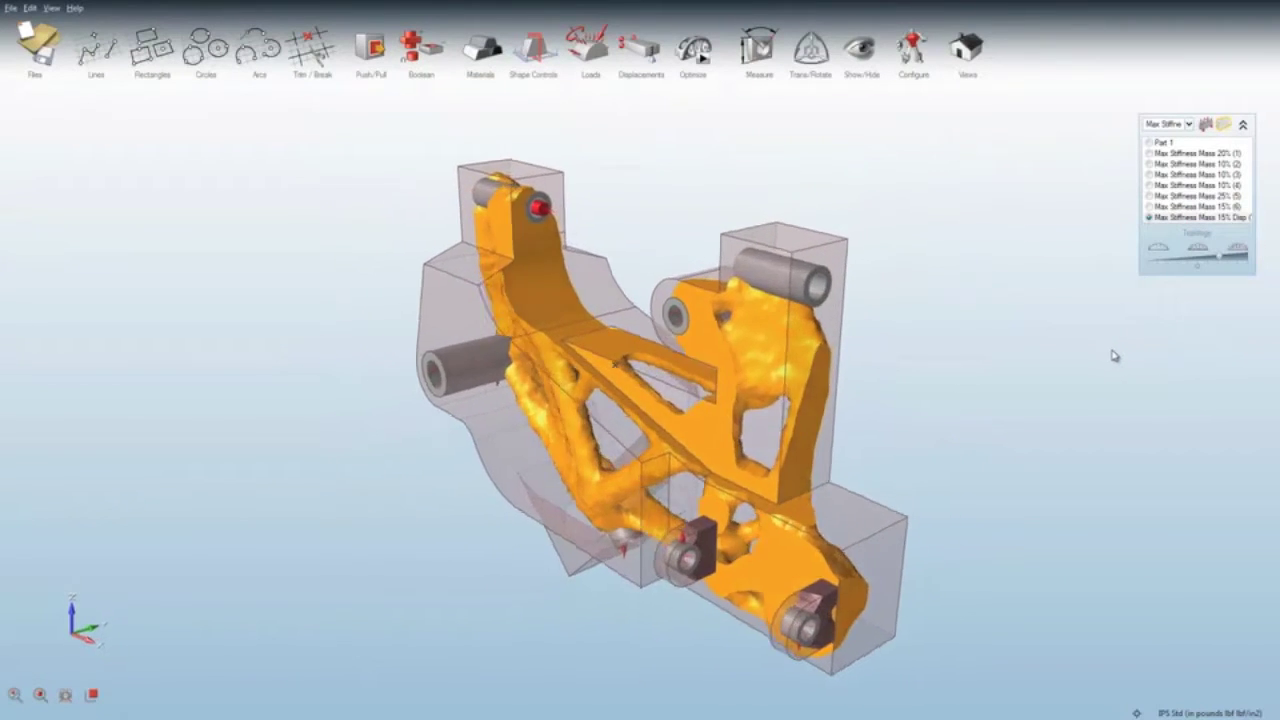
Step: Rotate the bracket's optimized orange layout, then orbit the arm design space to an oblique view
{"action": "mouse_move", "coordinate": [1115, 356]}
{"action": "middle_mouse_down"}
{"action": "mouse_move", "coordinate": [922, 359]}
{"action": "mouse_move", "coordinate": [739, 311]}
{"action": "middle_mouse_up"}
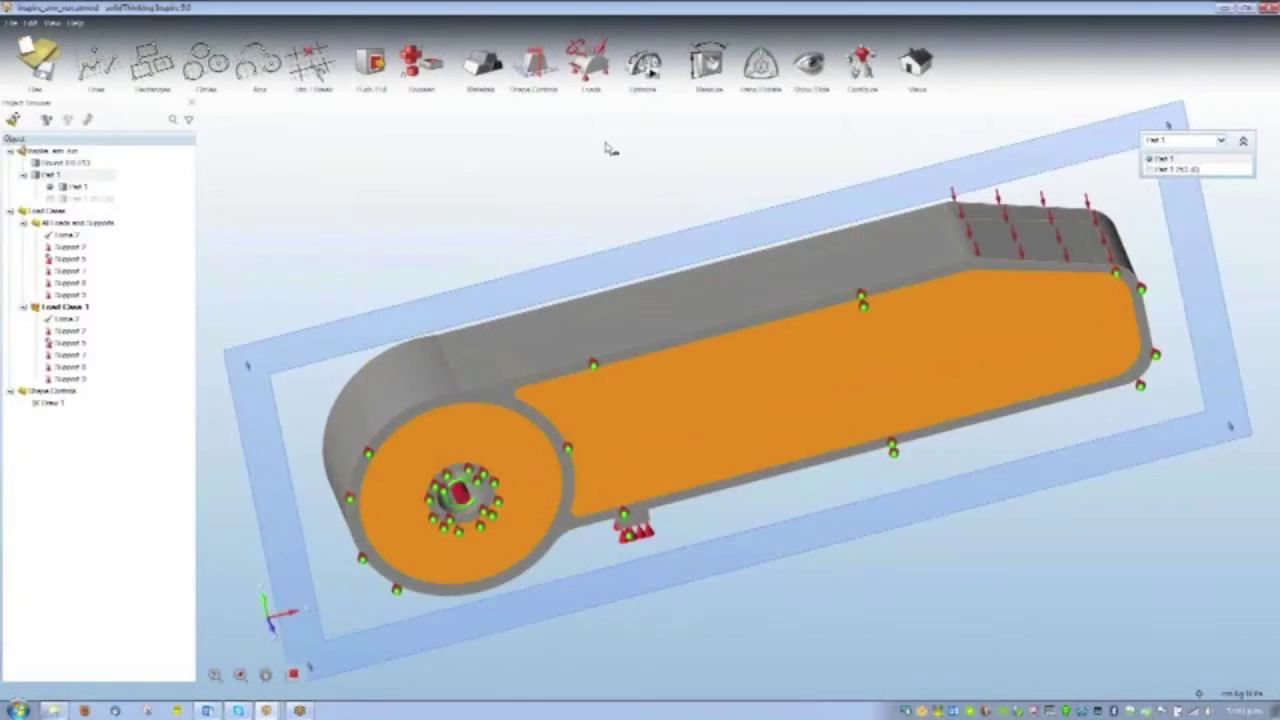
{"action": "mouse_move", "coordinate": [600, 140]}
{"action": "middle_mouse_down"}
{"action": "mouse_move", "coordinate": [663, 163]}
{"action": "mouse_move", "coordinate": [741, 333]}
{"action": "mouse_move", "coordinate": [814, 423]}
{"action": "mouse_move", "coordinate": [800, 429]}
{"action": "mouse_move", "coordinate": [771, 286]}
{"action": "mouse_move", "coordinate": [855, 469]}
{"action": "mouse_move", "coordinate": [774, 246]}
{"action": "mouse_move", "coordinate": [673, 170]}
{"action": "middle_mouse_up"}
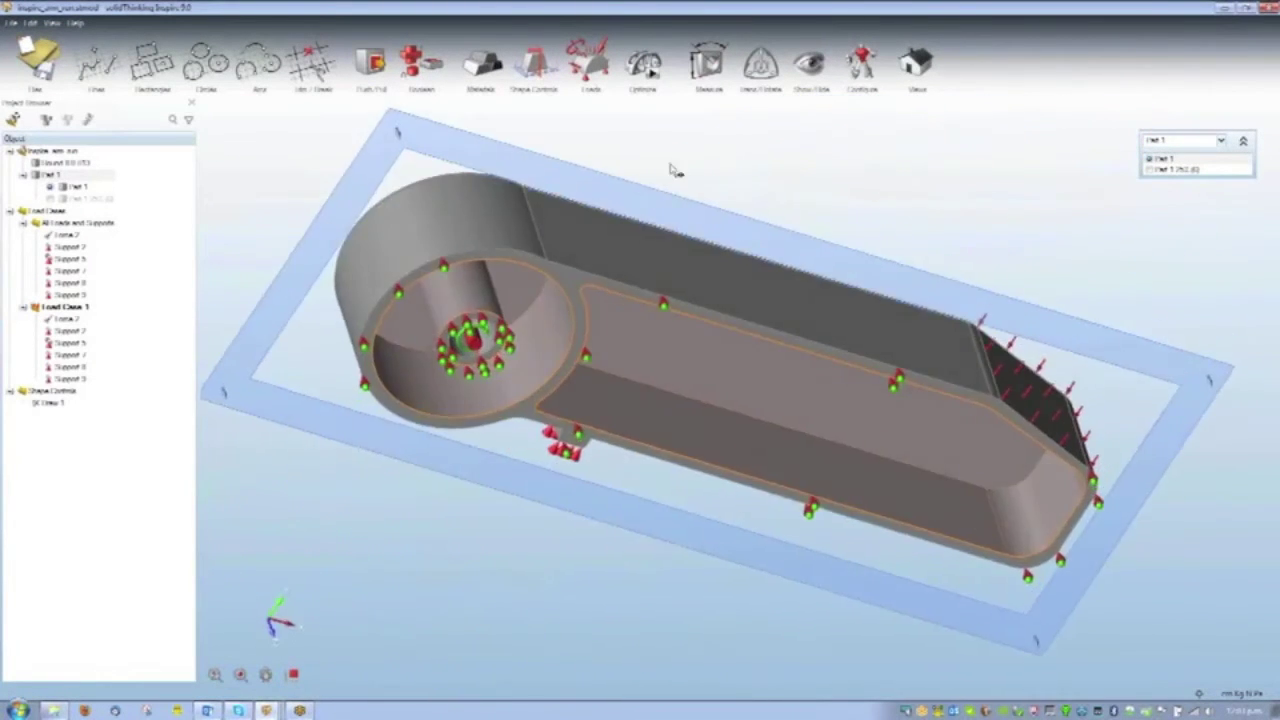
Step: Show the arm's optimized truss shape in a flatter view, then turn the bracket's right panel forward
{"action": "left_click", "coordinate": [52, 199]}
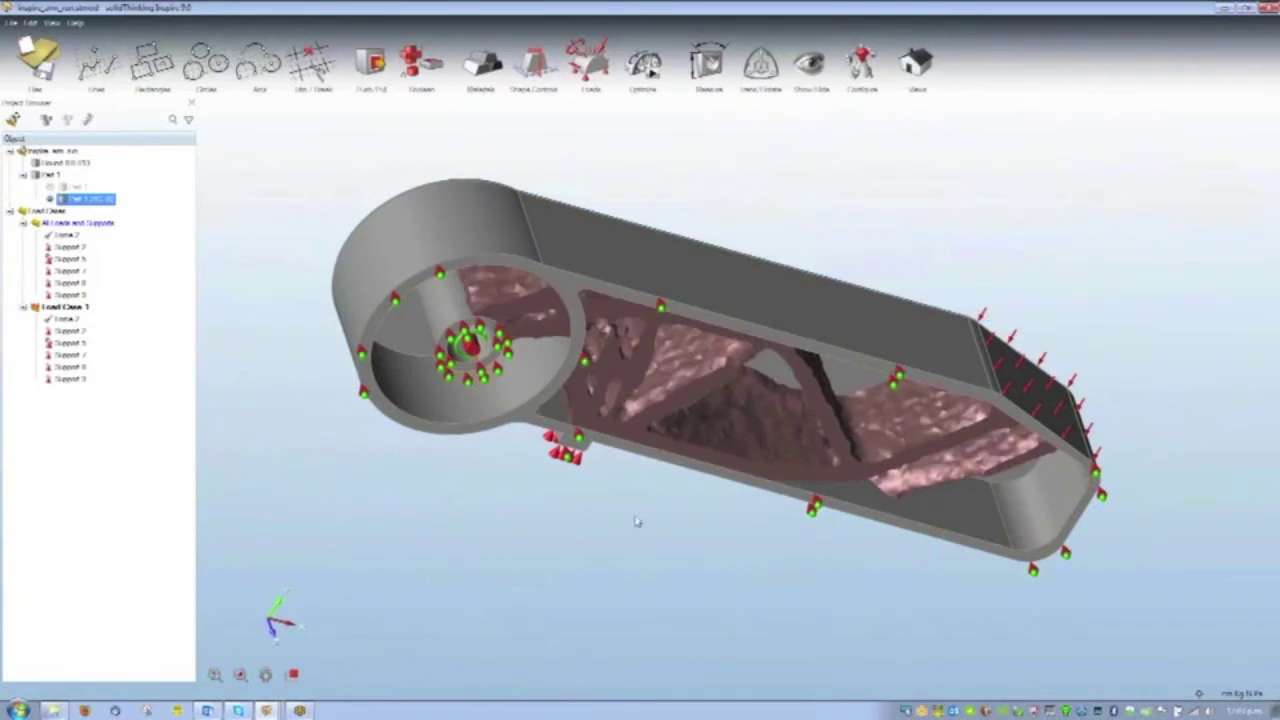
{"action": "middle_click_drag", "start_coordinate": [1075, 294], "coordinate": [925, 471]}
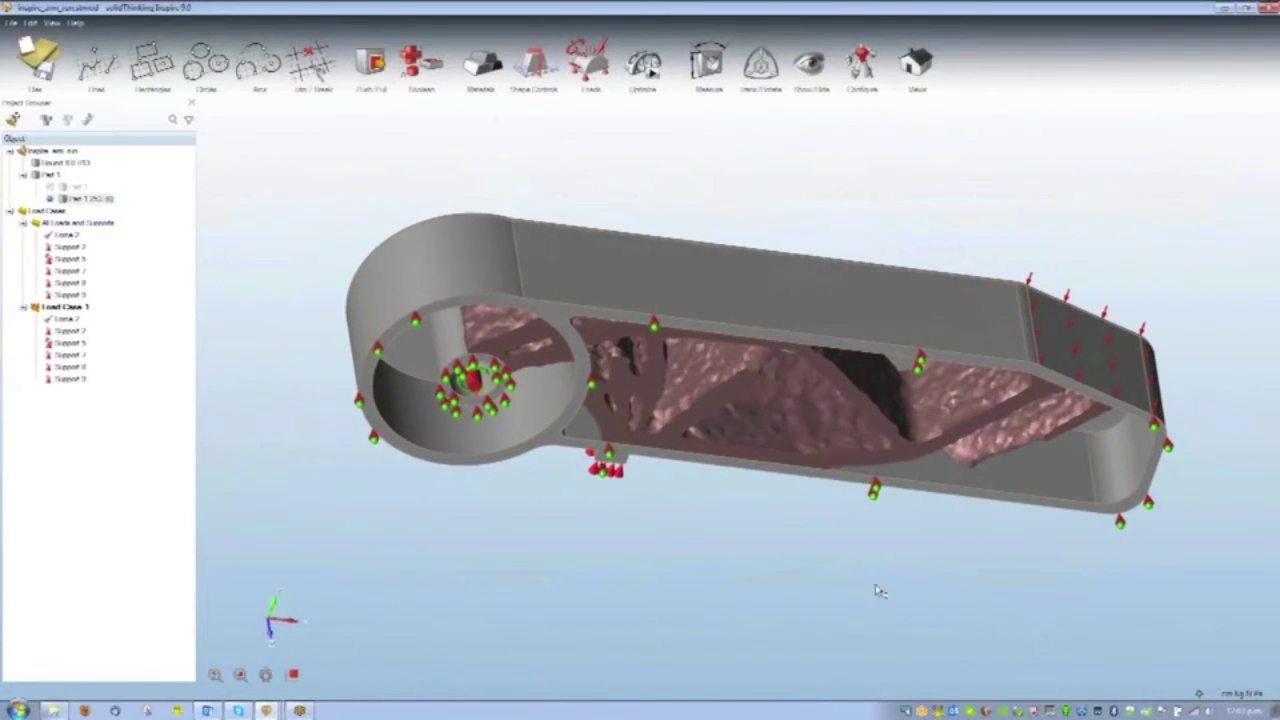
{"action": "middle_click_drag", "start_coordinate": [823, 592], "coordinate": [858, 577]}
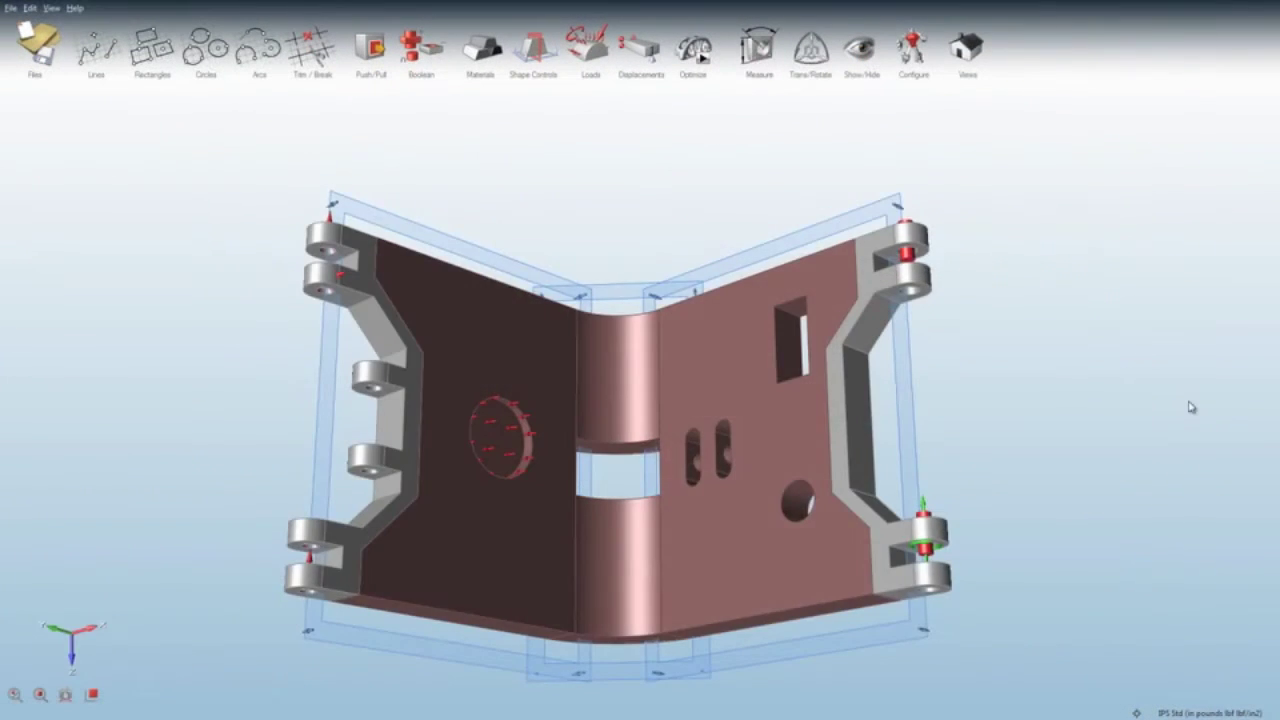
{"action": "middle_click_drag", "start_coordinate": [1190, 407], "coordinate": [575, 407]}
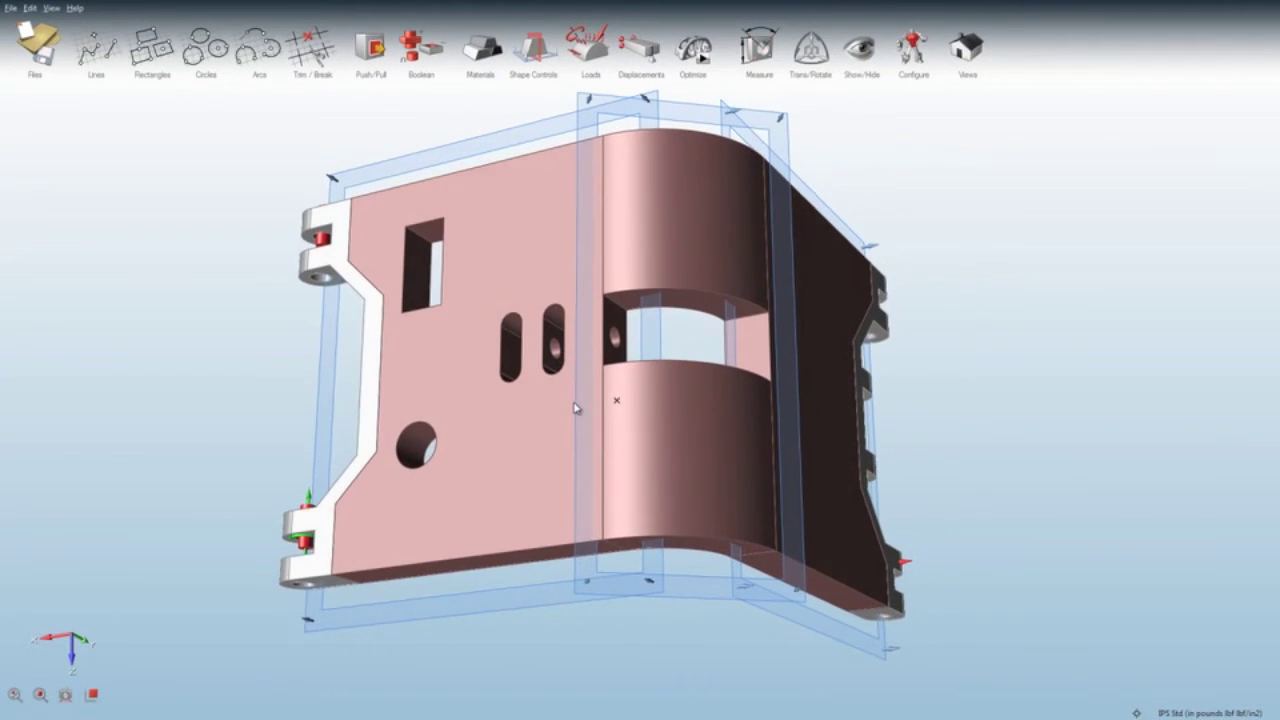